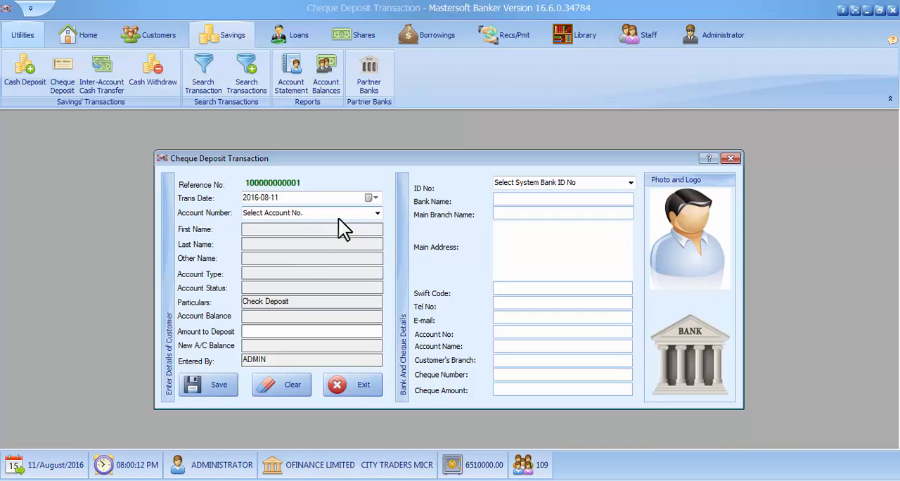
- Select the twentieth listed customer account number as the account receiving the cheque deposit
left_click(375, 212)
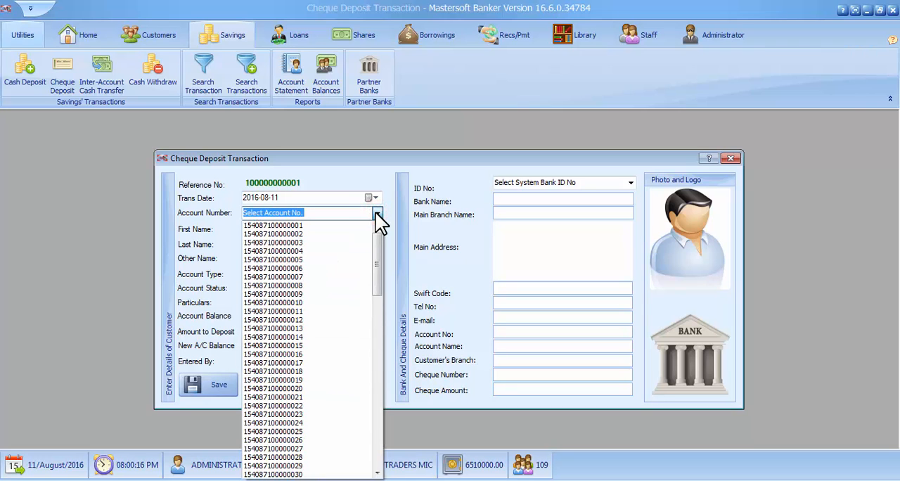
left_click(304, 389)
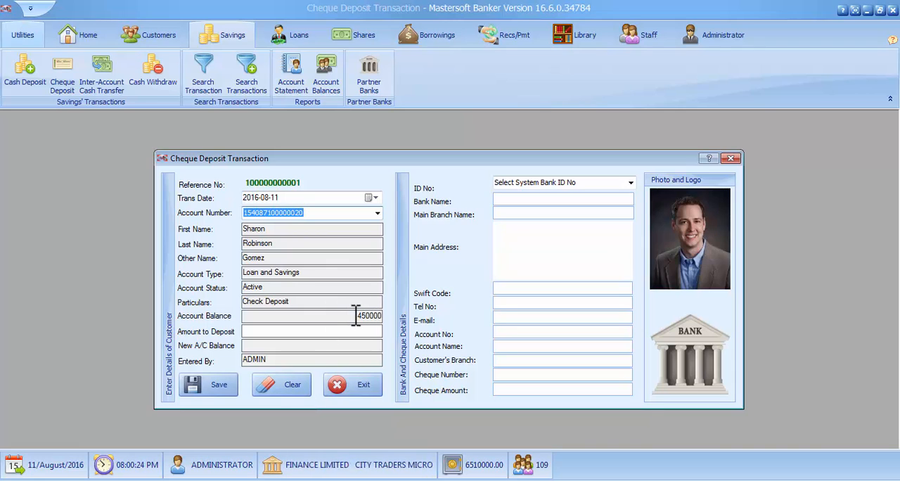
left_click_drag(352, 316, 392, 313)
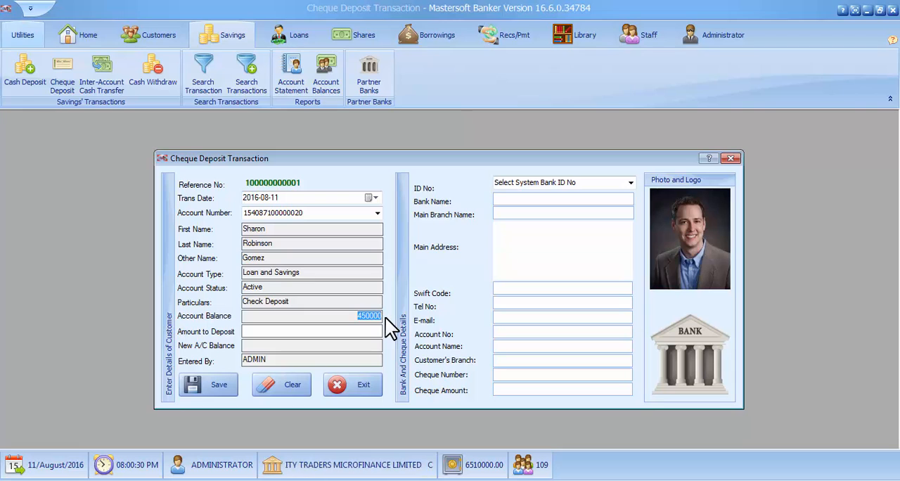
left_click(371, 331)
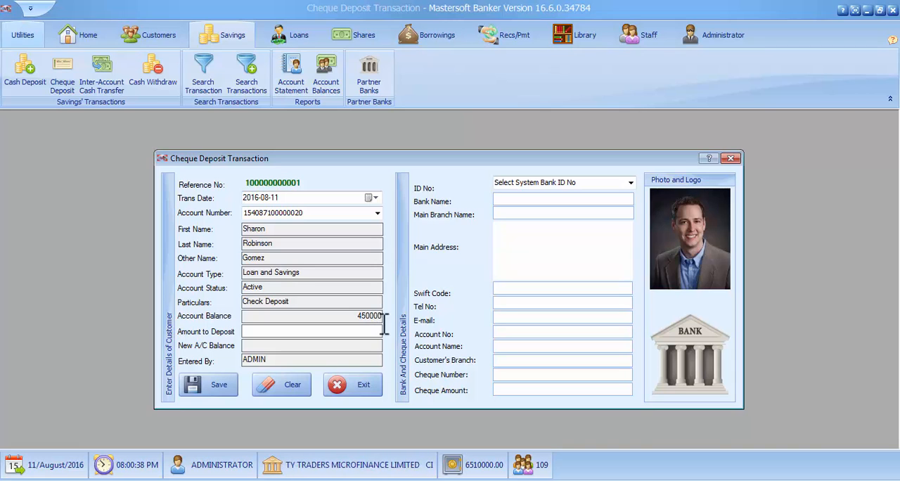
- Choose partner bank PB-00002 as the cheque's bank and enter the account number held at that bank
left_click(631, 182)
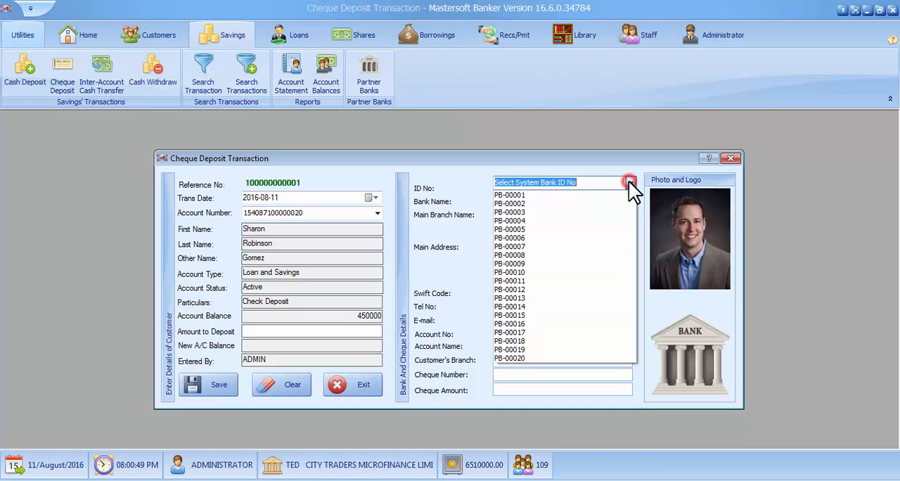
left_click(551, 203)
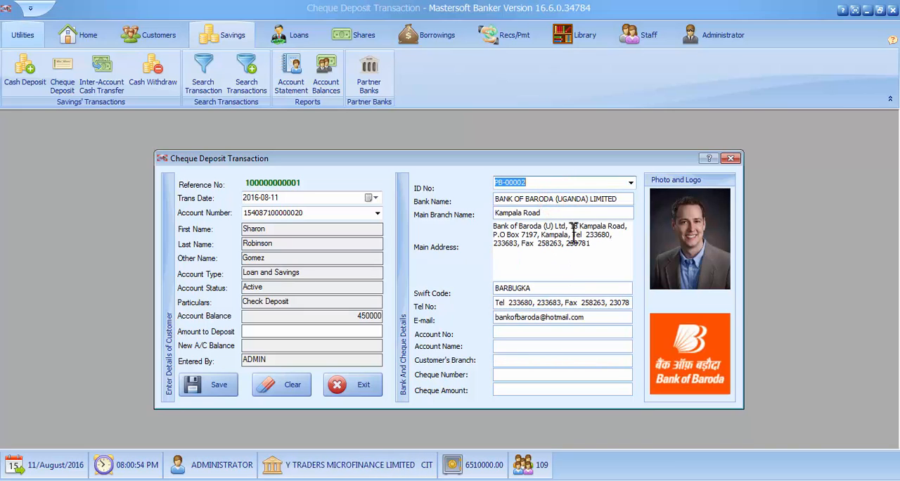
left_click(500, 332)
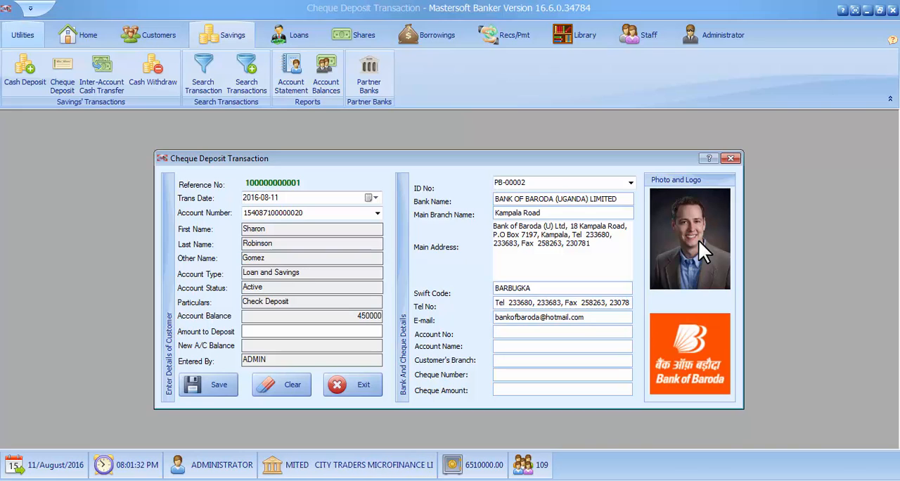
type("01234567")
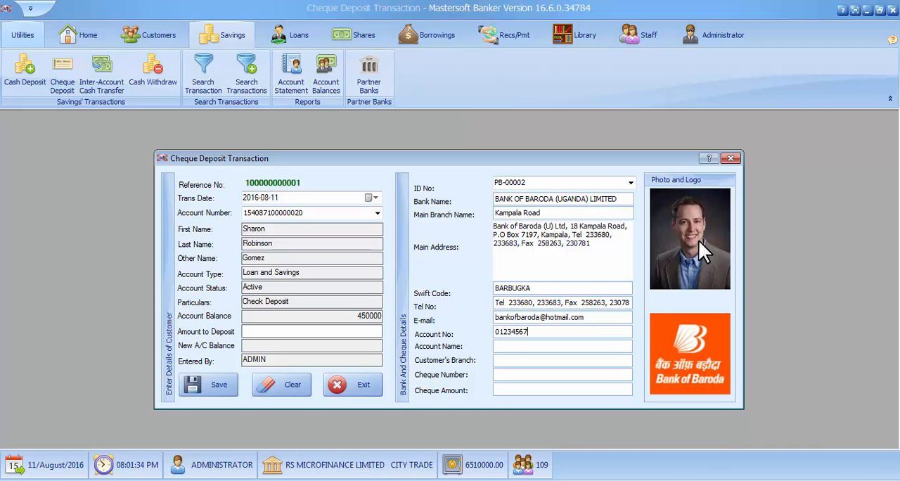
type("89123")
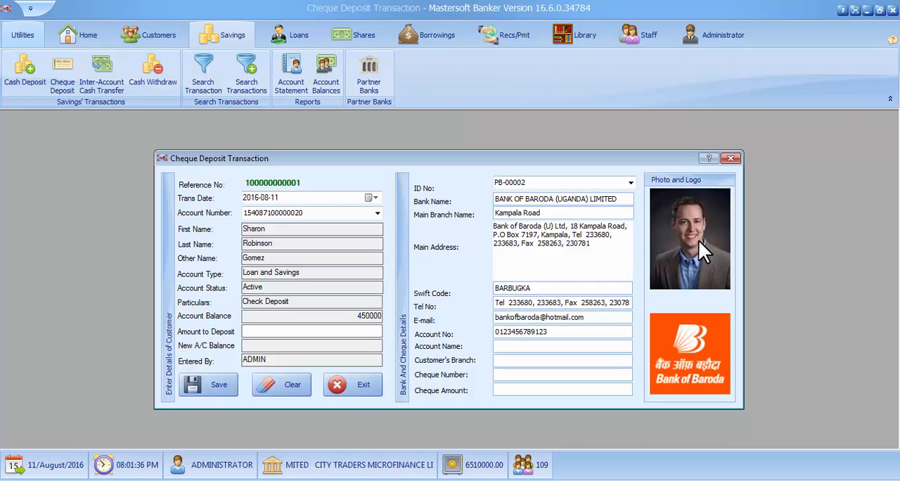
type("0")
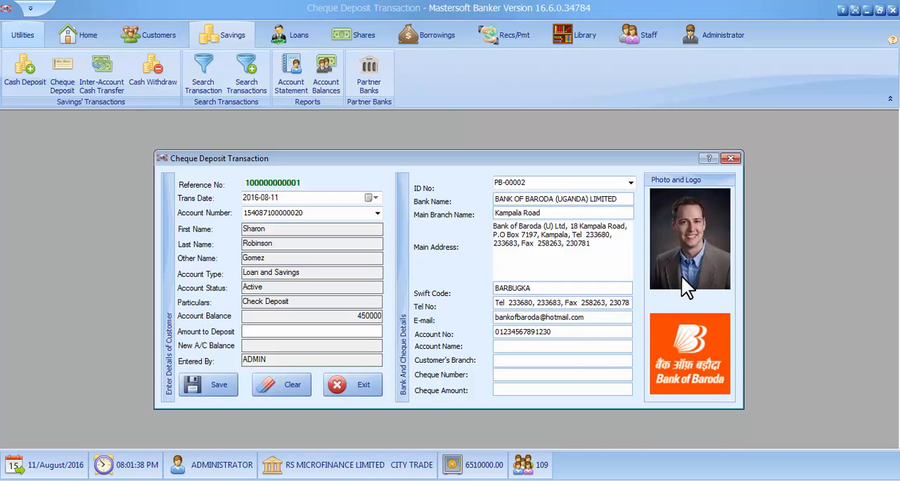
- Enter "Urban Traders Company Limited" as the account name in the bank and cheque details
left_click(572, 347)
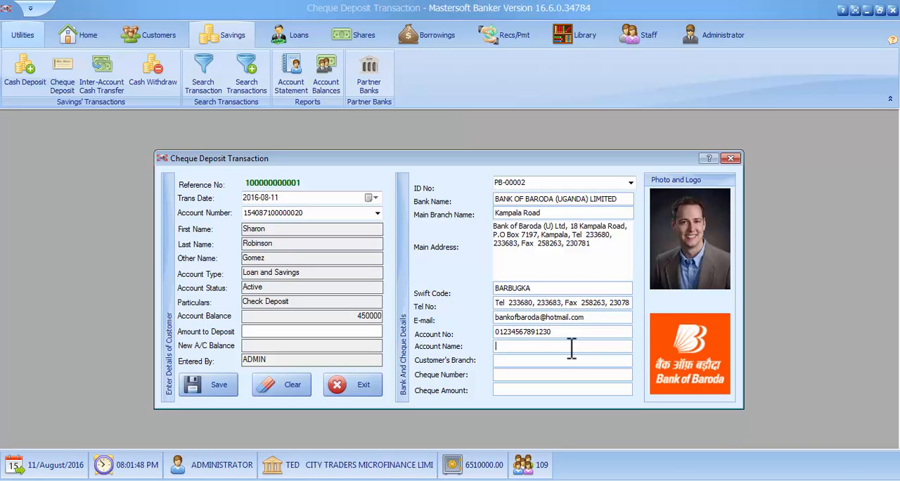
type("Urban")
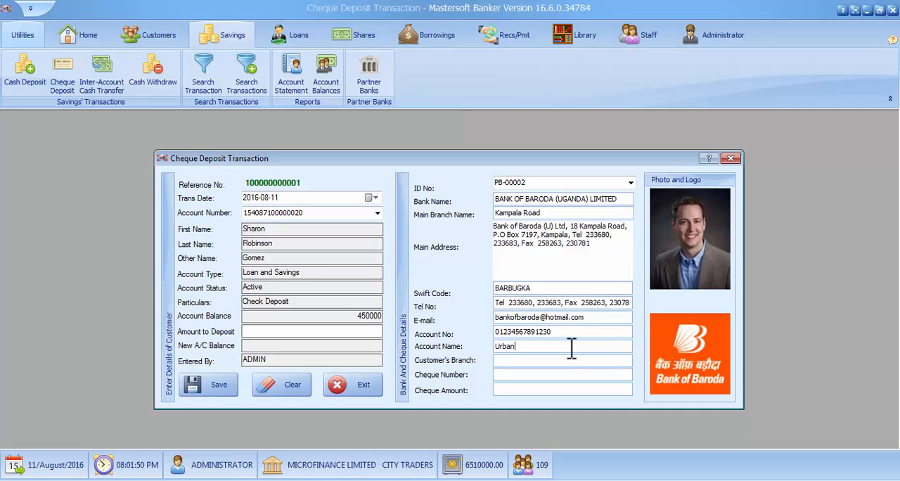
type(" Tra")
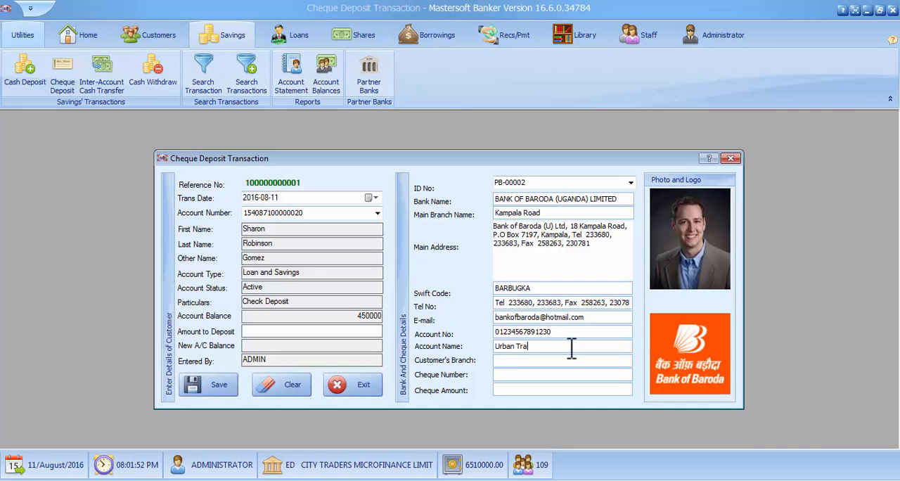
type("ders Com")
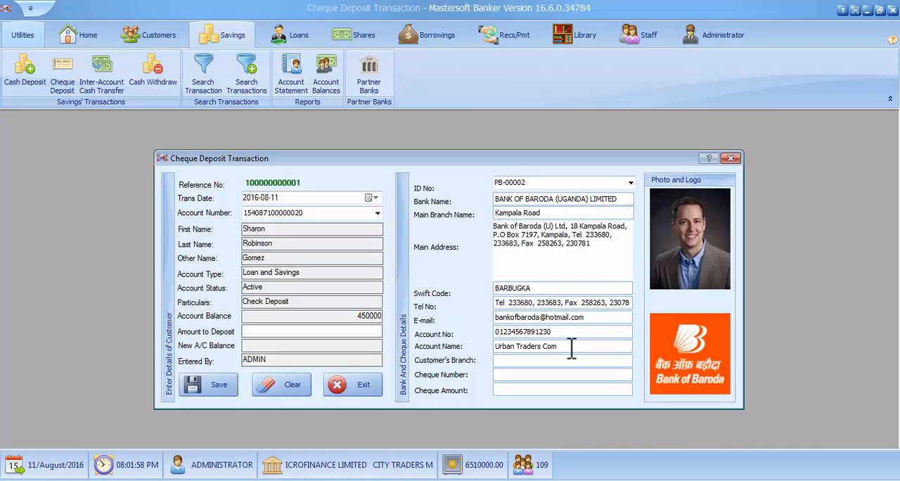
type("pany")
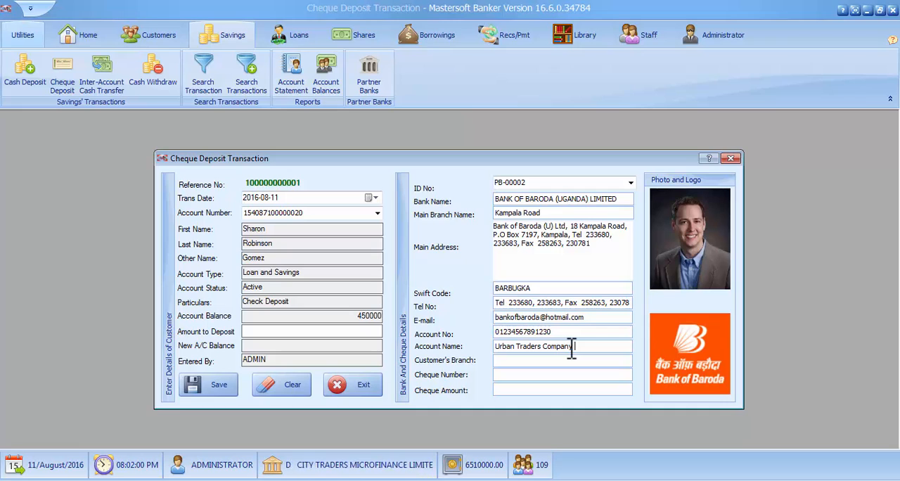
type(" Limite")
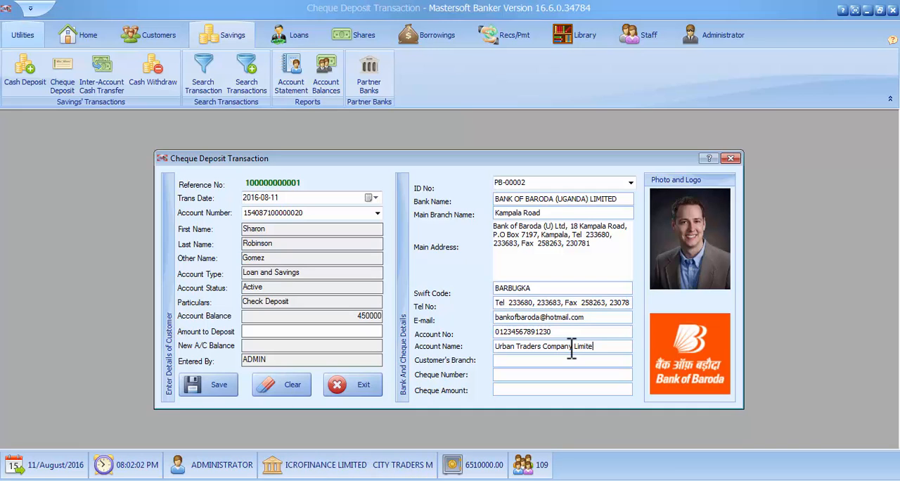
type("d")
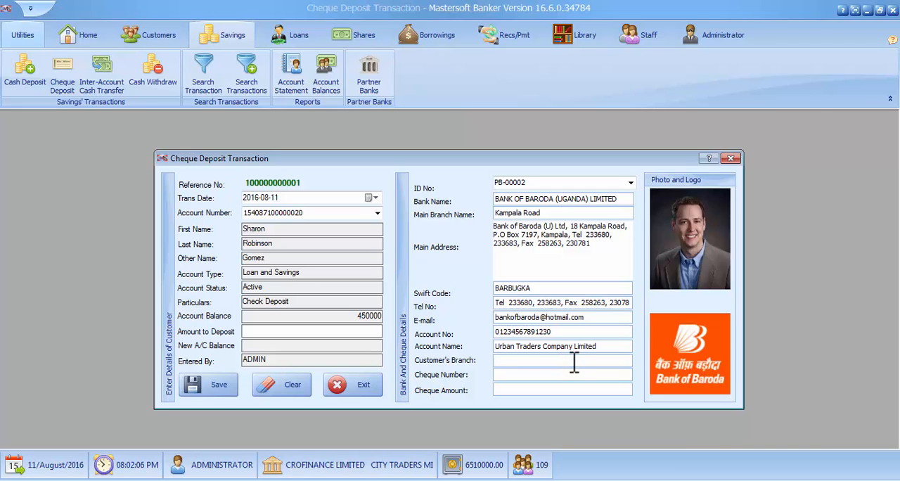
type("City")
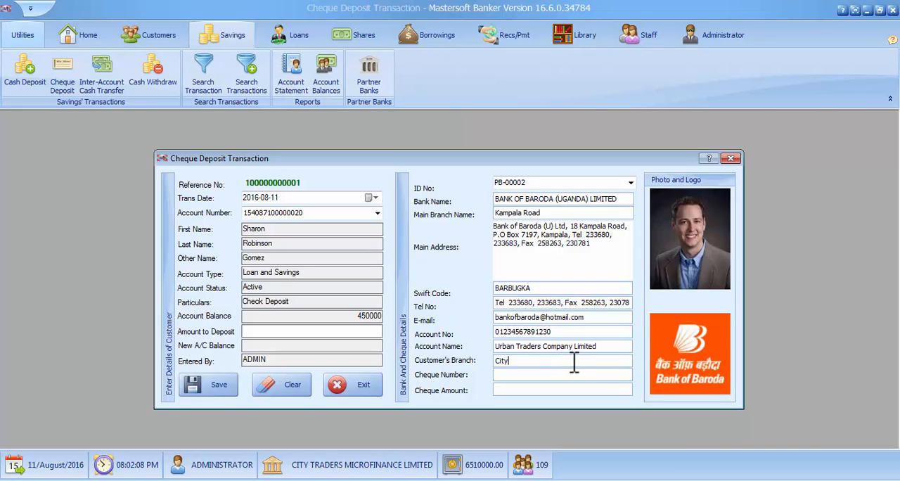
type(" Main")
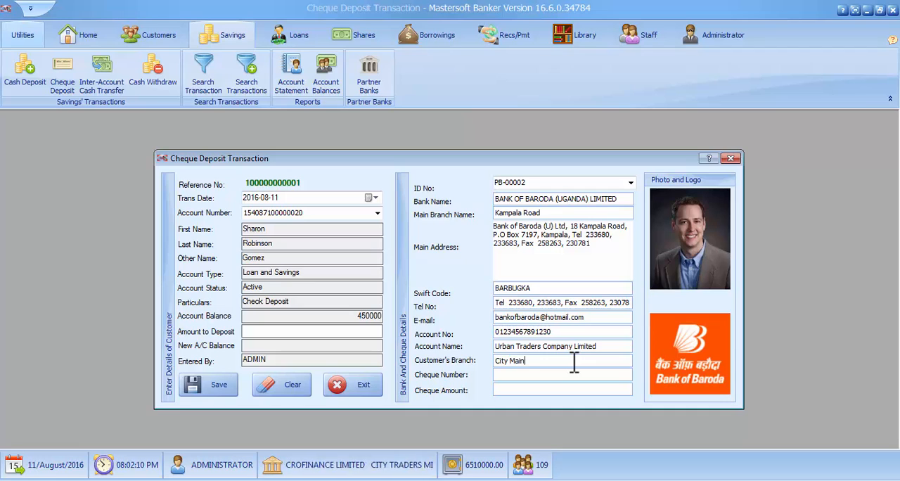
type(" br")
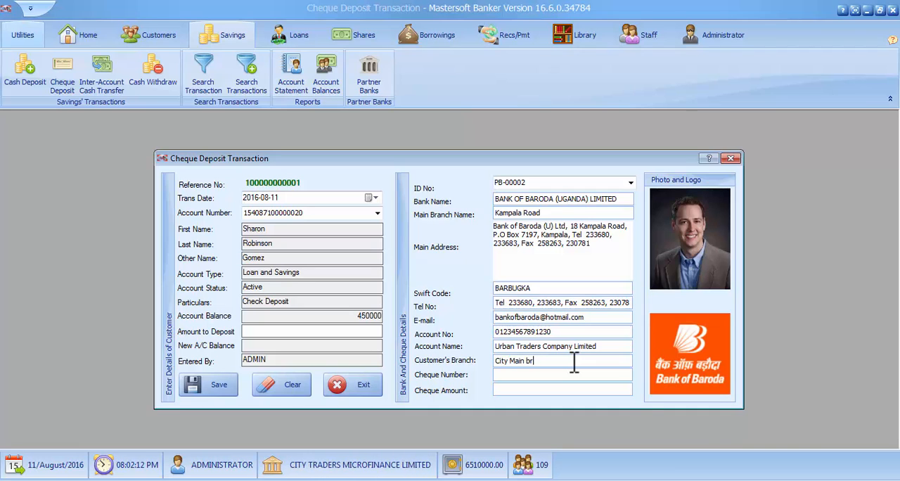
type("eanch")
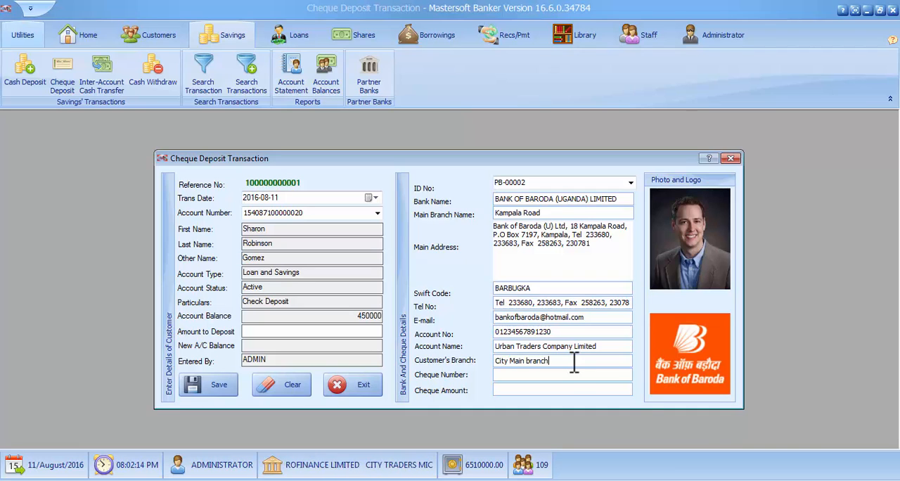
- Enter the cheque number in the bank and cheque details
left_click(528, 378)
type("00")
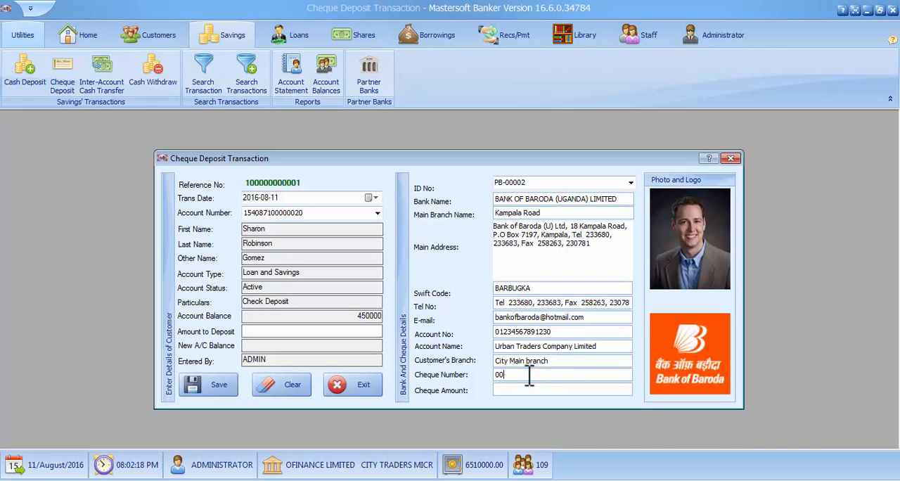
type("6548")
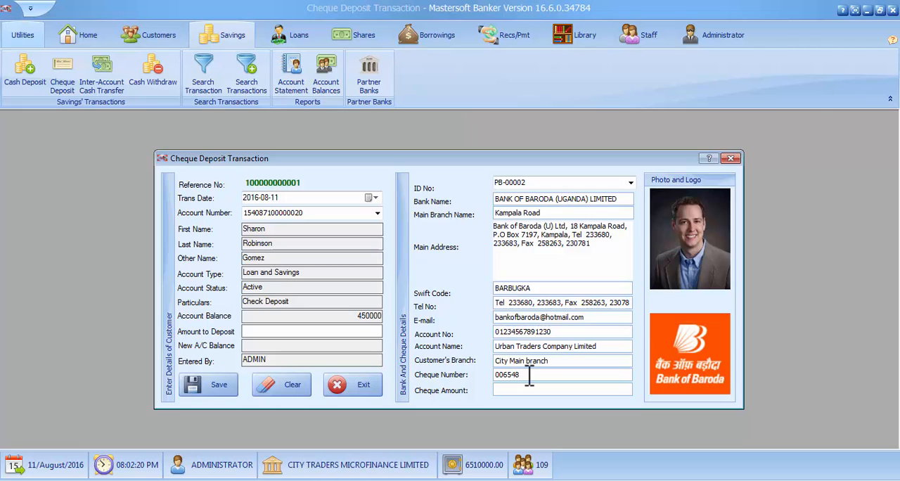
type("2")
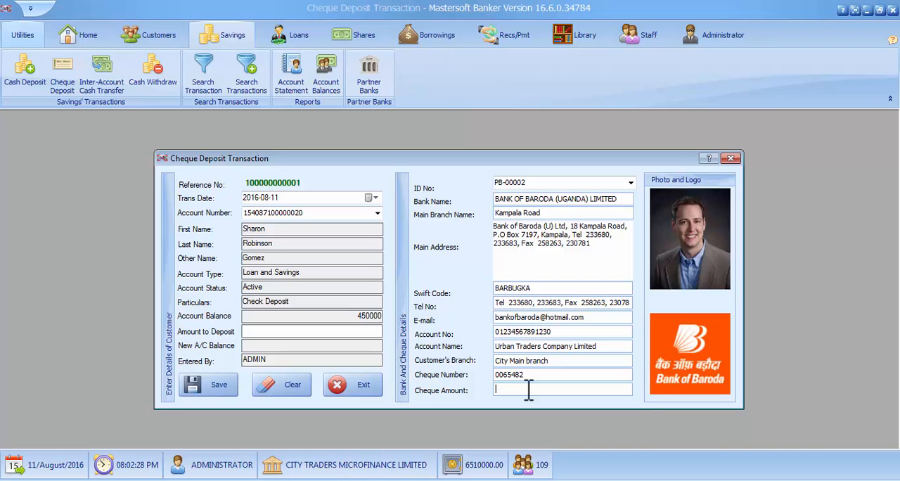
- Set both the cheque amount and the customer's amount to deposit to 750000
type("75")
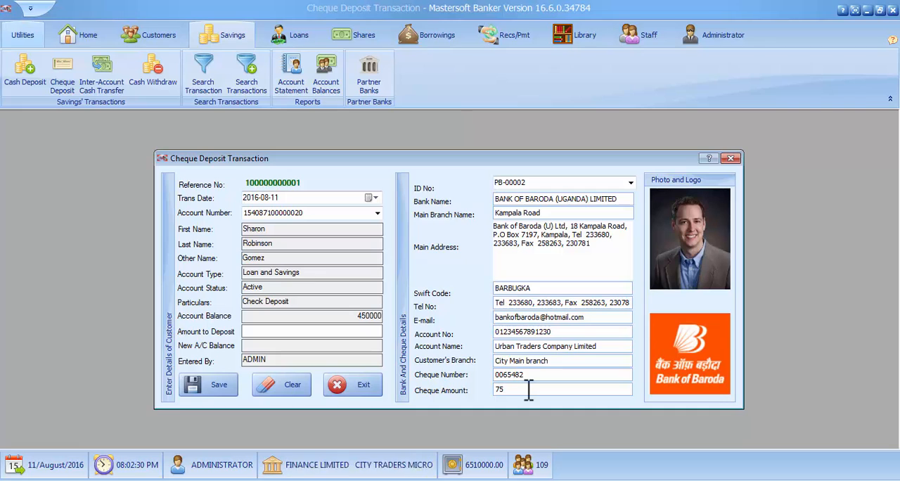
type("0000")
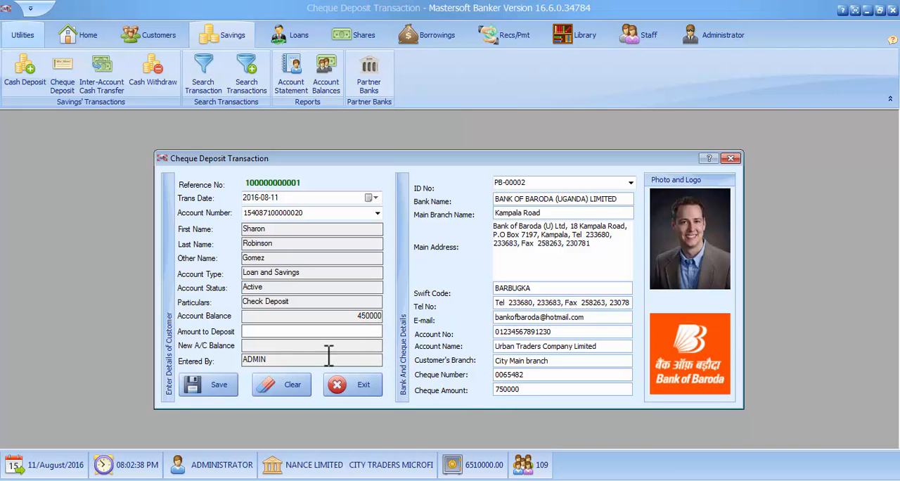
type("750")
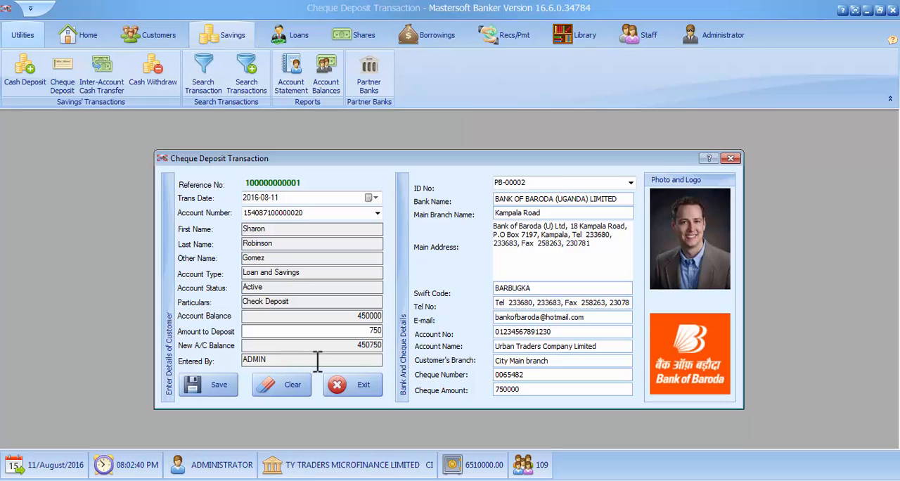
type("000")
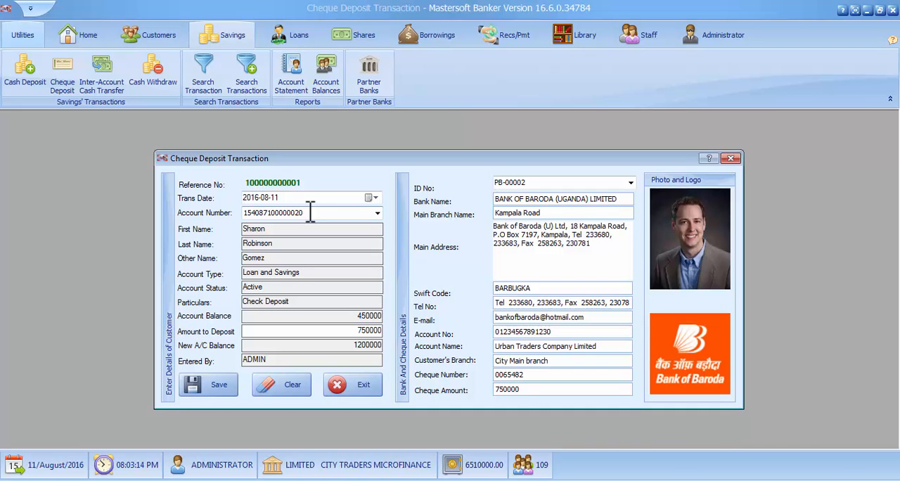
- Check the cheque number, cheque amount and account name, and save the cheque deposit transaction
double_click(536, 374)
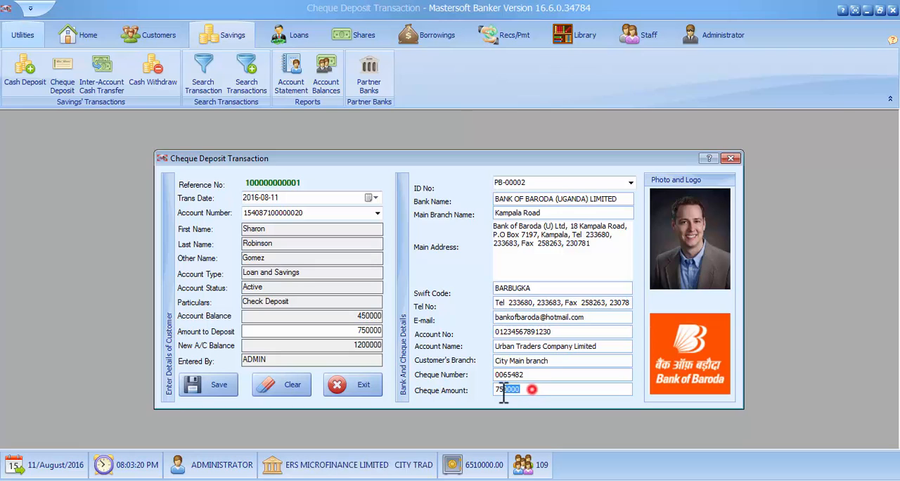
double_click(503, 389)
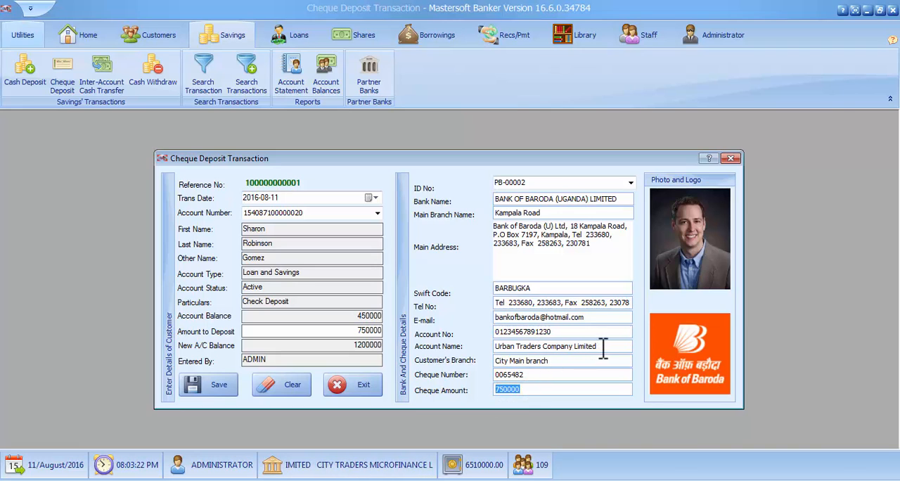
left_click_drag(598, 346, 492, 354)
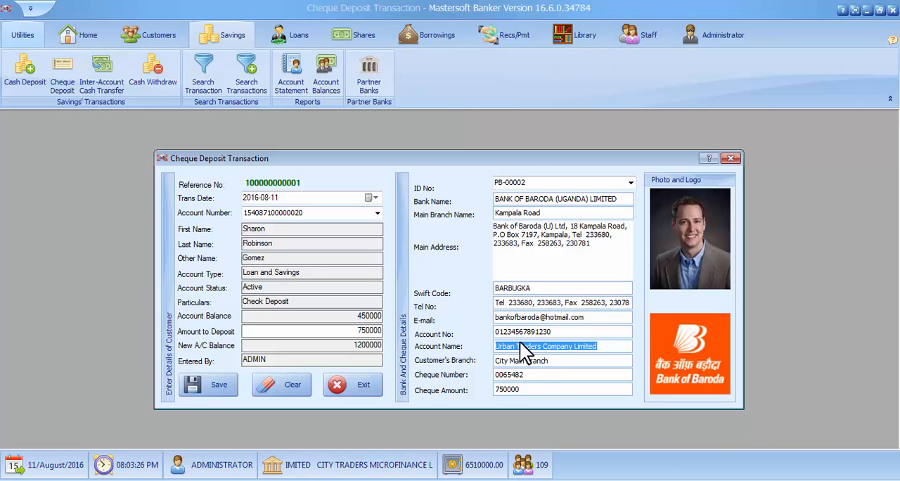
left_click(540, 392)
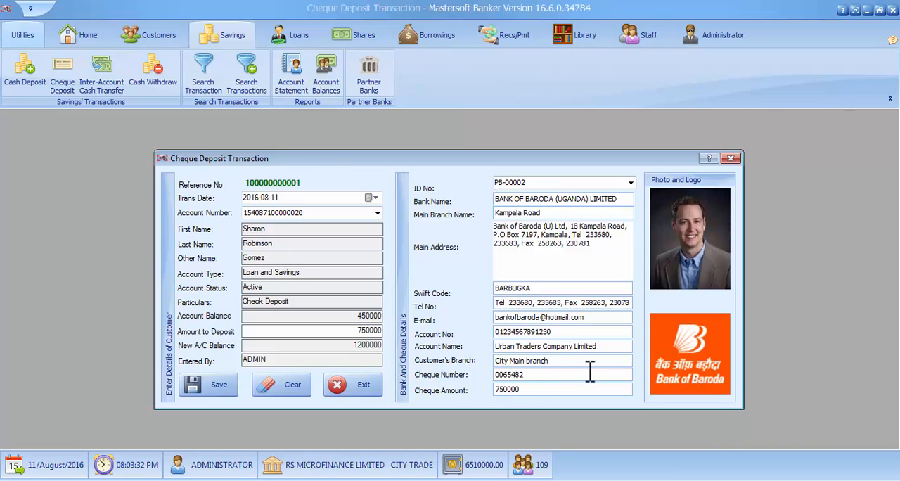
left_click(211, 387)
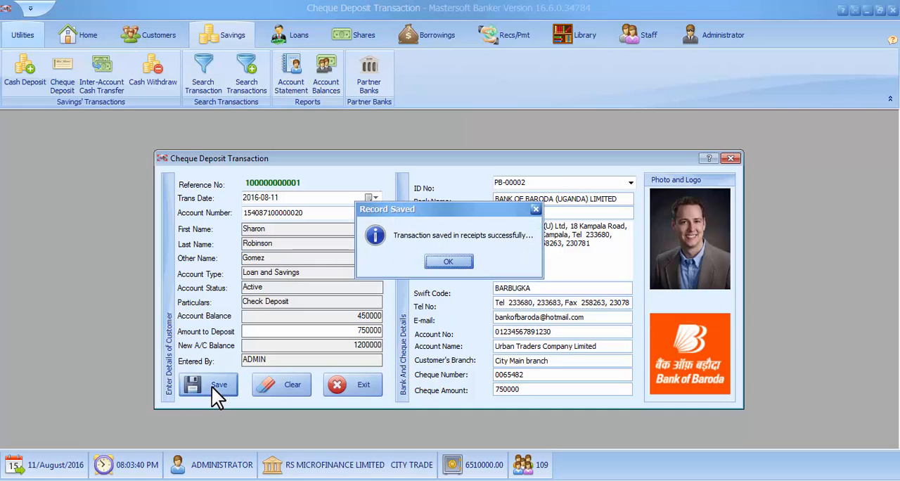
left_click(442, 261)
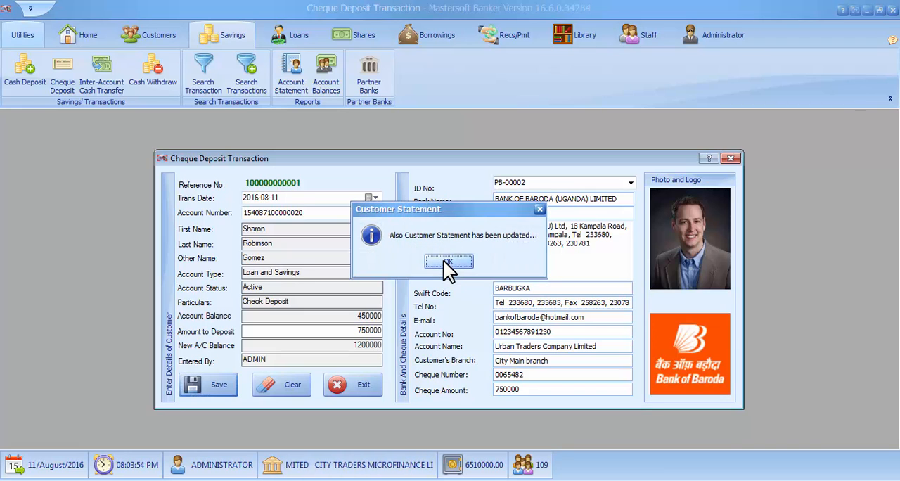
left_click(443, 261)
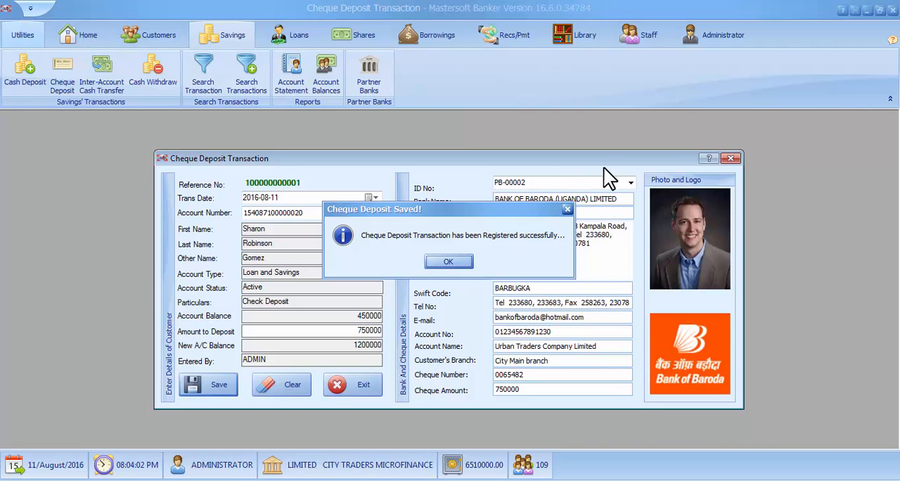
- Acknowledge the deposit and account balance confirmations, and move the cheque deposit slip aside to uncover the report behind it
left_click(452, 263)
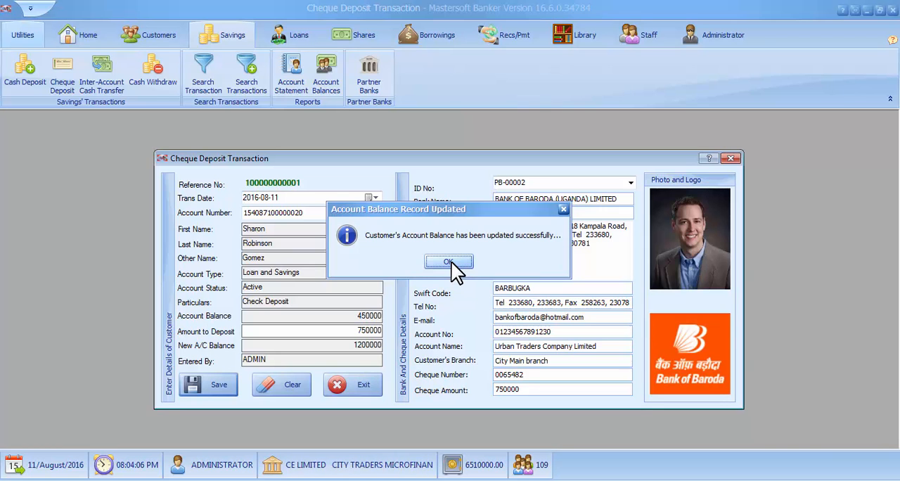
left_click(450, 262)
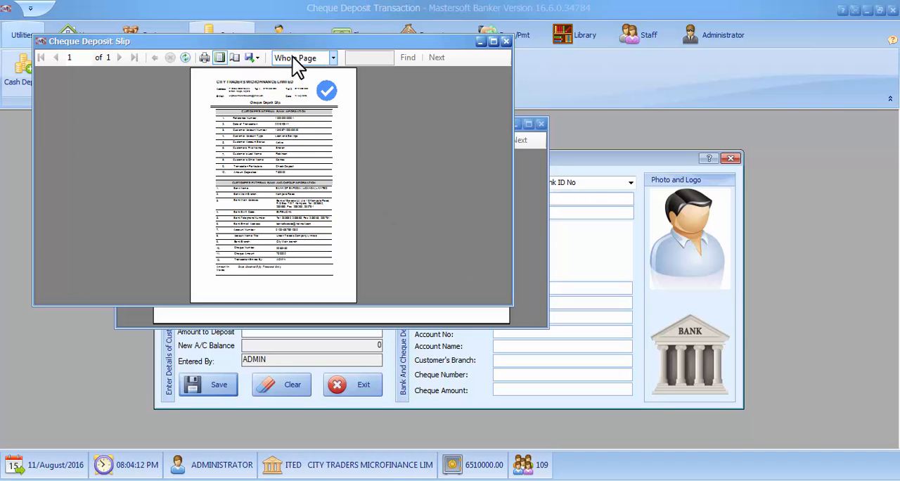
left_click_drag(291, 40, 519, 132)
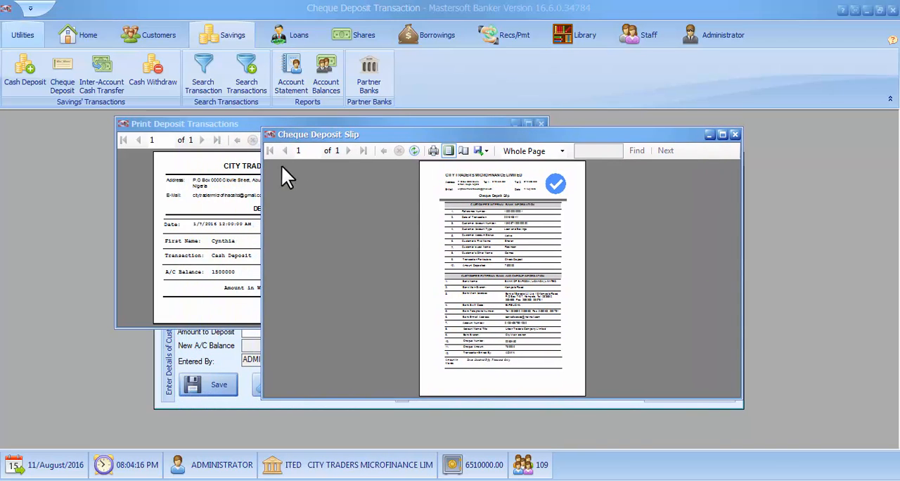
- Bring the deposit transaction slip to the front, enlarge it to read its details, and close it
left_click(229, 124)
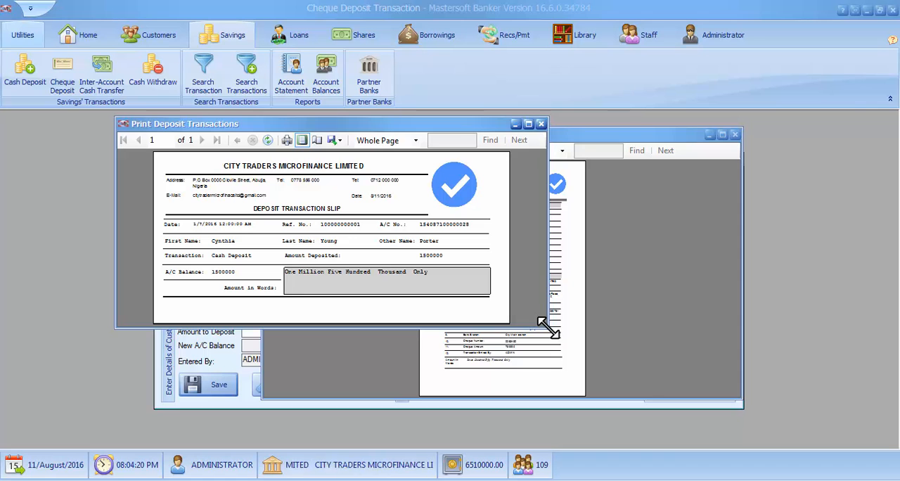
left_click_drag(548, 326, 787, 451)
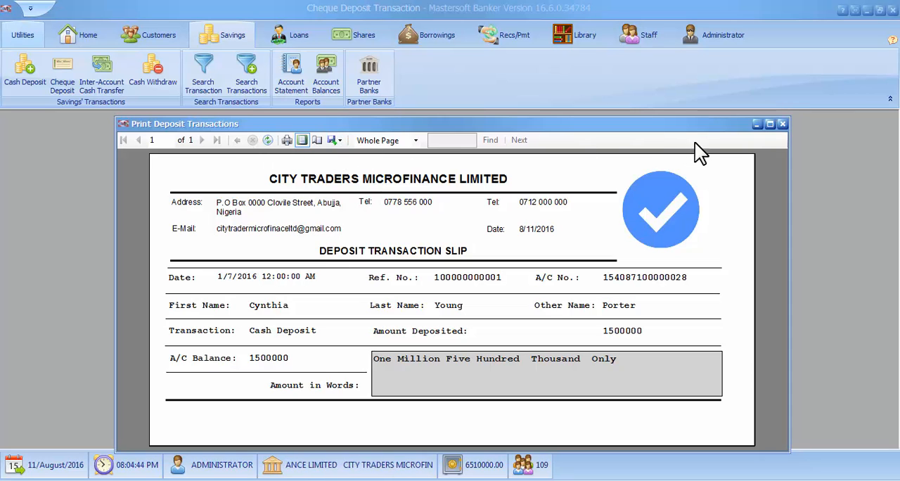
left_click(782, 125)
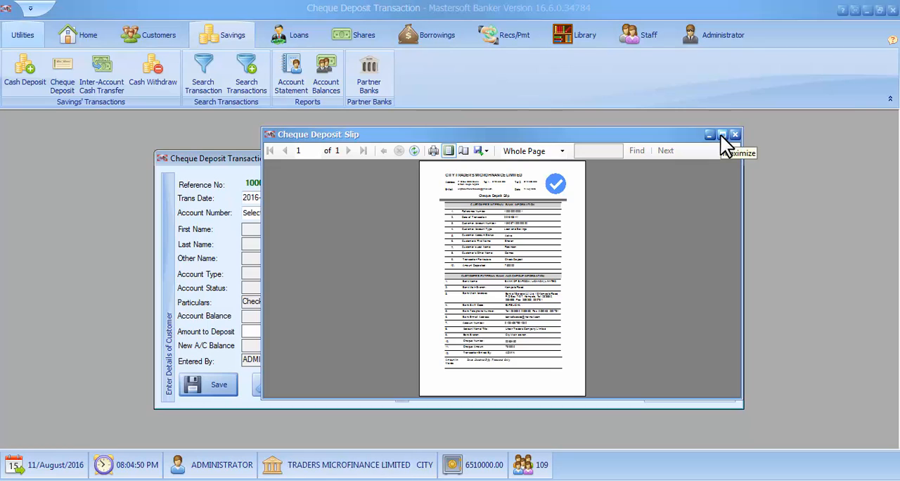
- Maximize the cheque deposit slip at 25% zoom and examine the customer's internal bank details and the external bank and cheque information
left_click(722, 134)
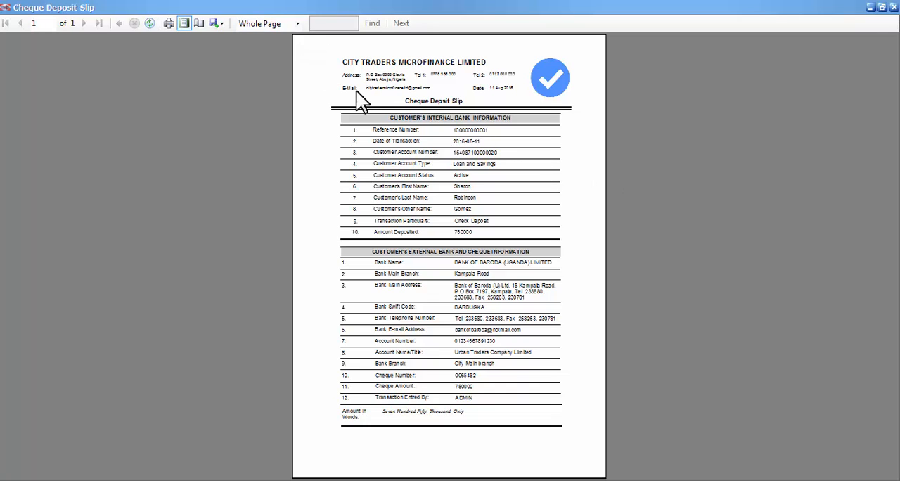
left_click(297, 25)
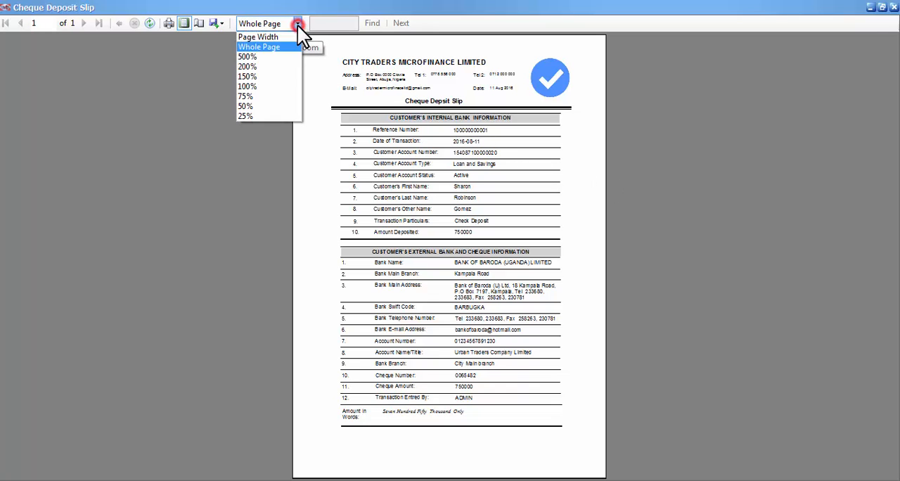
left_click(253, 114)
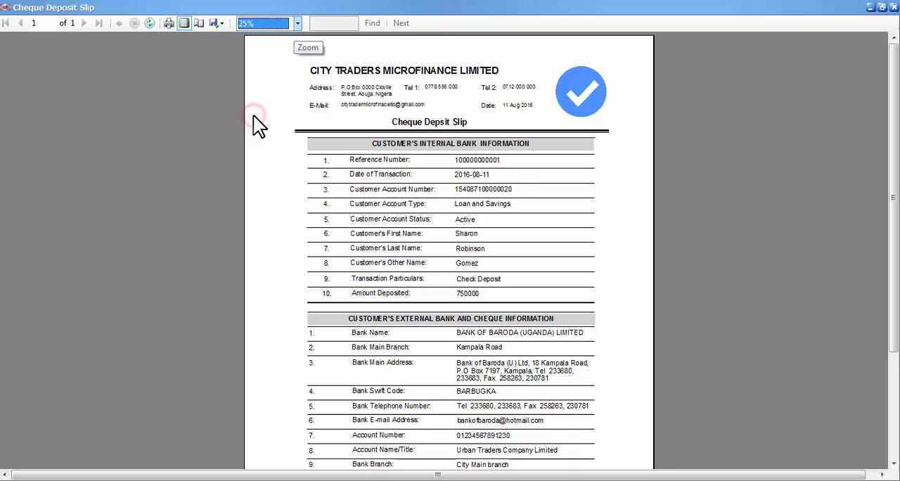
left_click(604, 222)
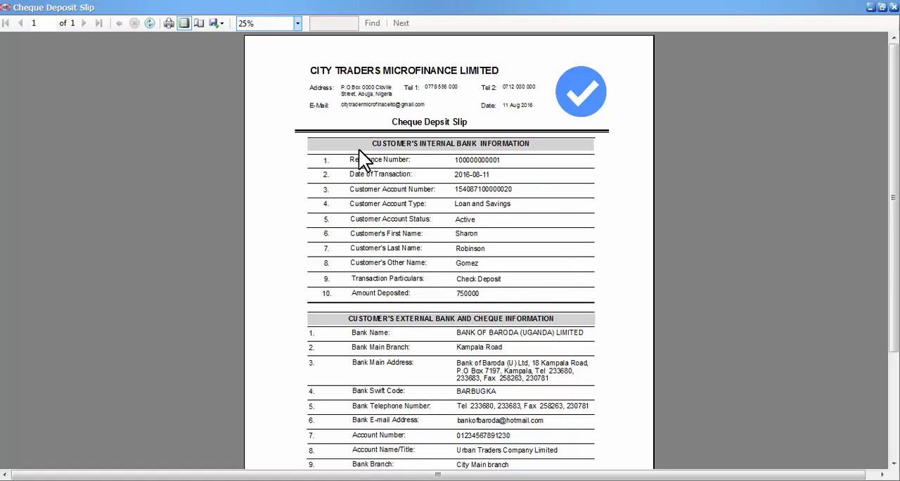
scroll(507, 341, "down", 3)
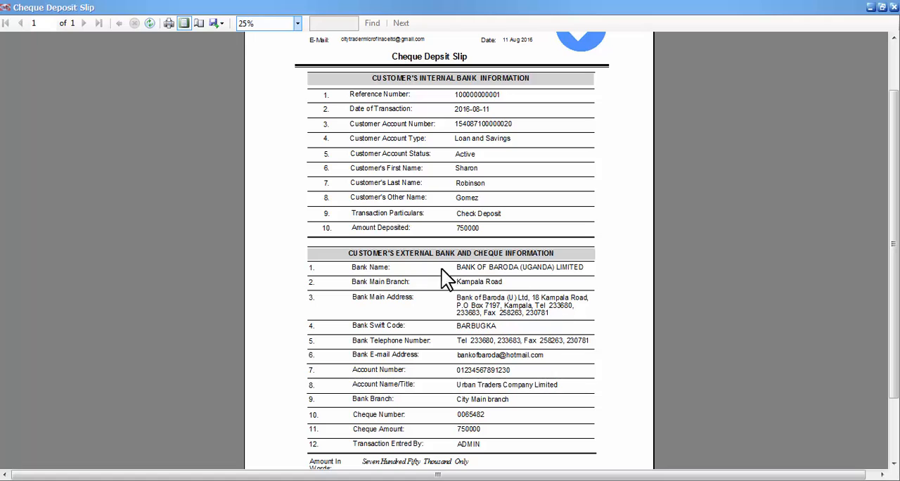
scroll(445, 371, "down", 1)
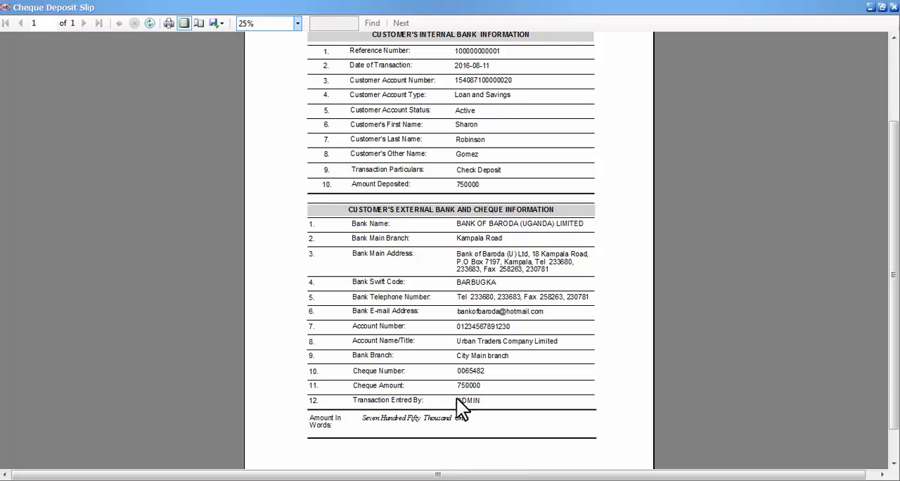
scroll(466, 390, "up", 3)
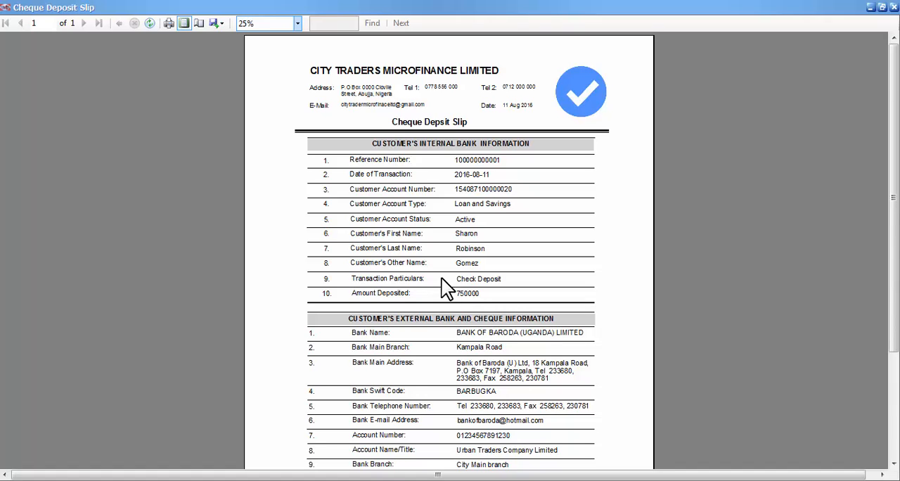
scroll(441, 278, "down", 2)
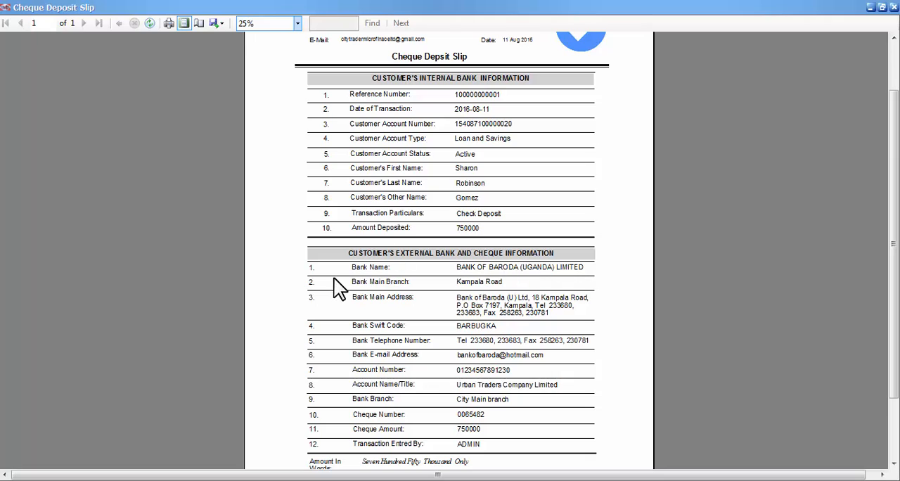
scroll(336, 287, "up", 3)
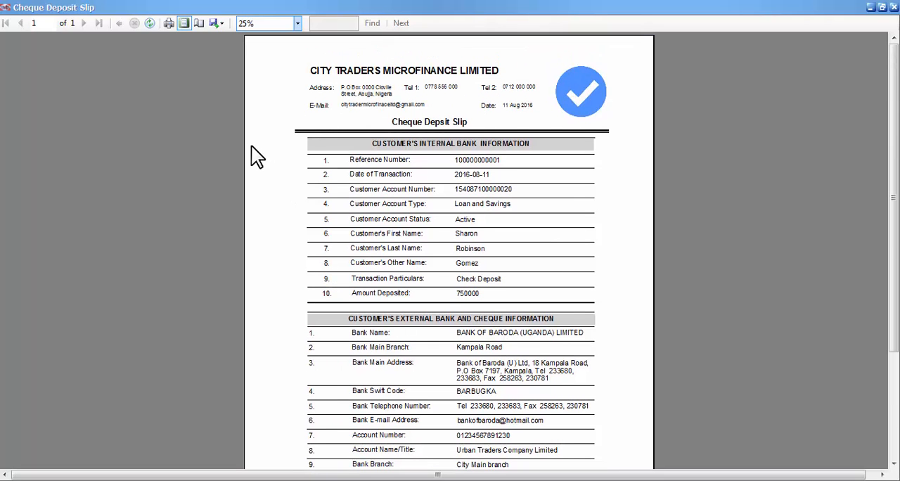
- Try out the slip's print settings with the HP Deskjet 4640 series printer and more copies, and cancel the print
left_click(168, 23)
left_click_drag(214, 129, 91, 135)
left_click(123, 113)
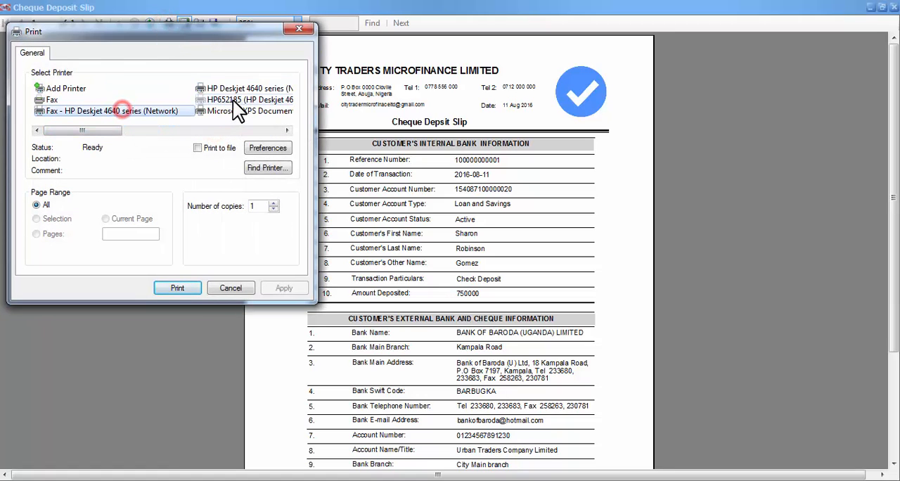
left_click(234, 100)
left_click(237, 88)
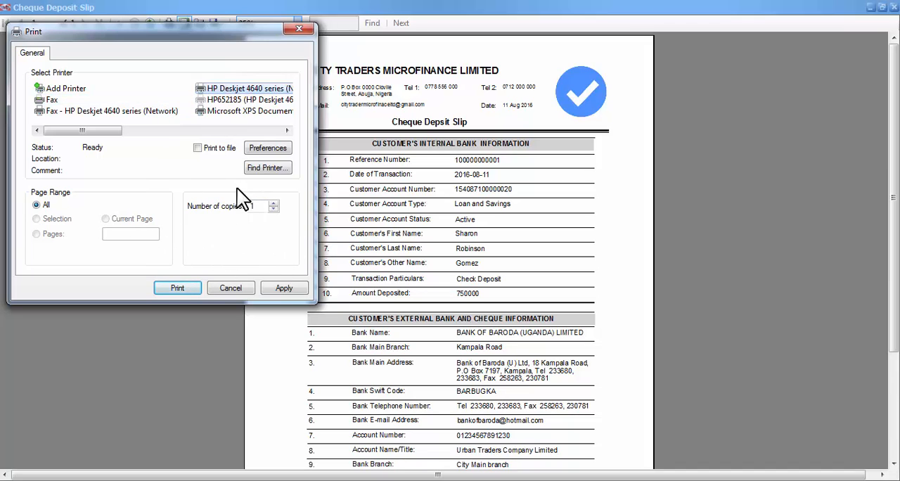
left_click(275, 204)
left_click(274, 204)
left_click(274, 203)
left_click(223, 288)
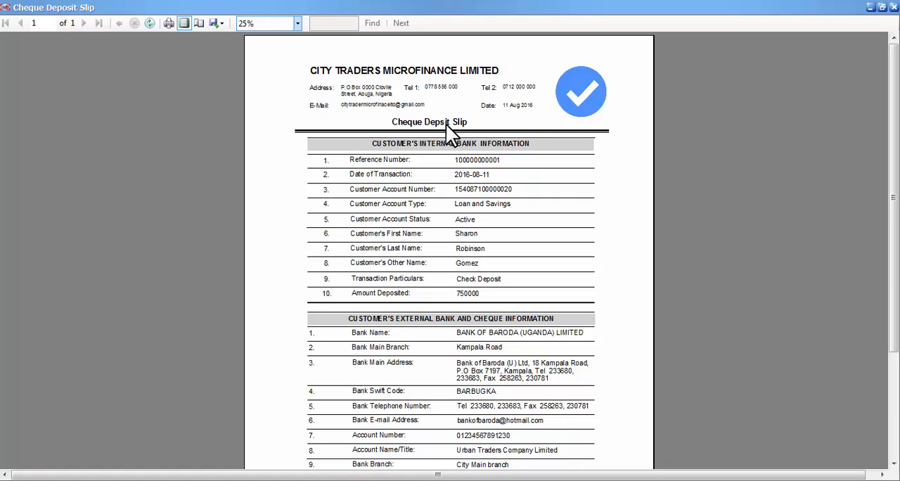
- Restore and close the cheque deposit slip, check the reference number on the blank form, and close the Cheque Deposit Transaction form
scroll(438, 215, "down", 3)
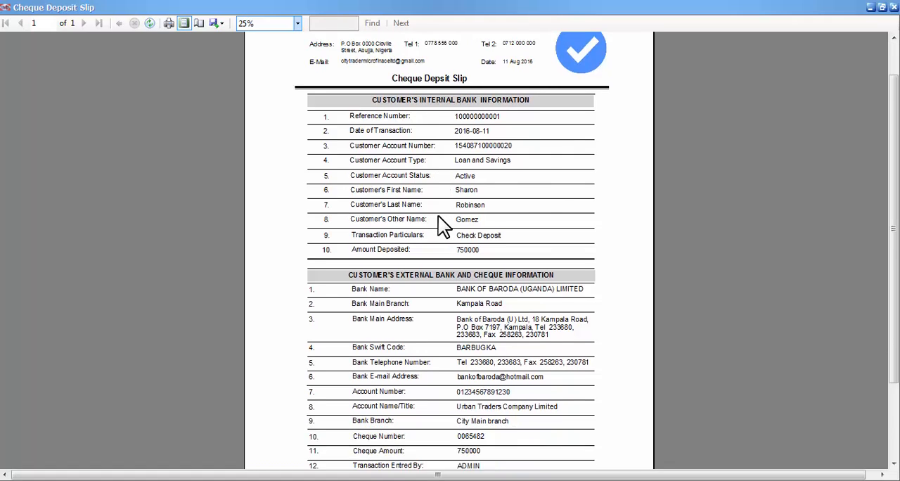
scroll(437, 216, "up", 3)
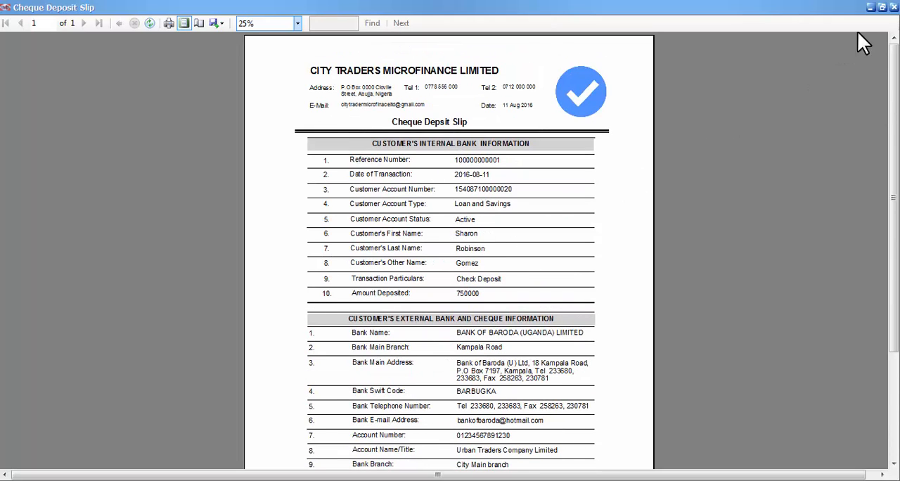
left_click(882, 8)
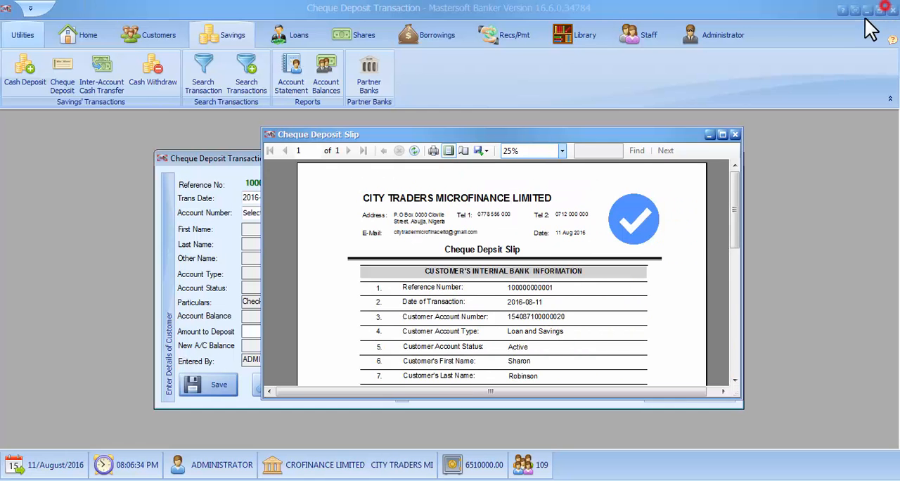
left_click(735, 134)
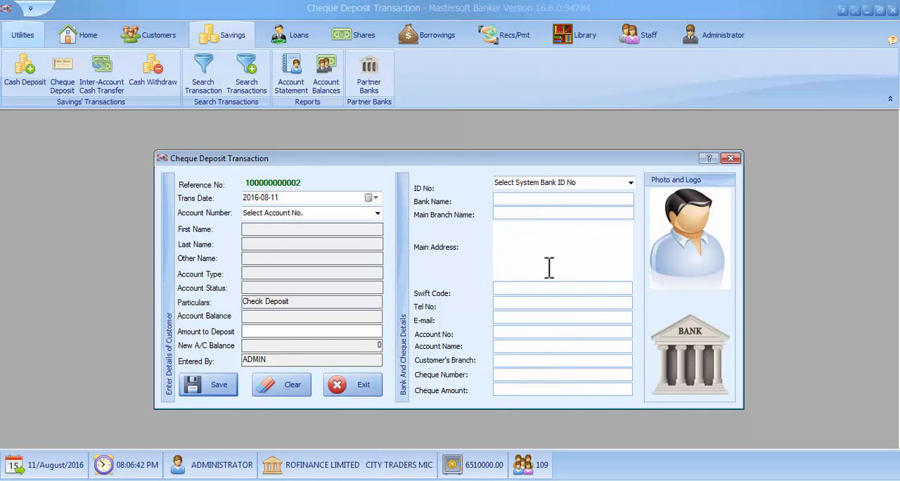
left_click(304, 179)
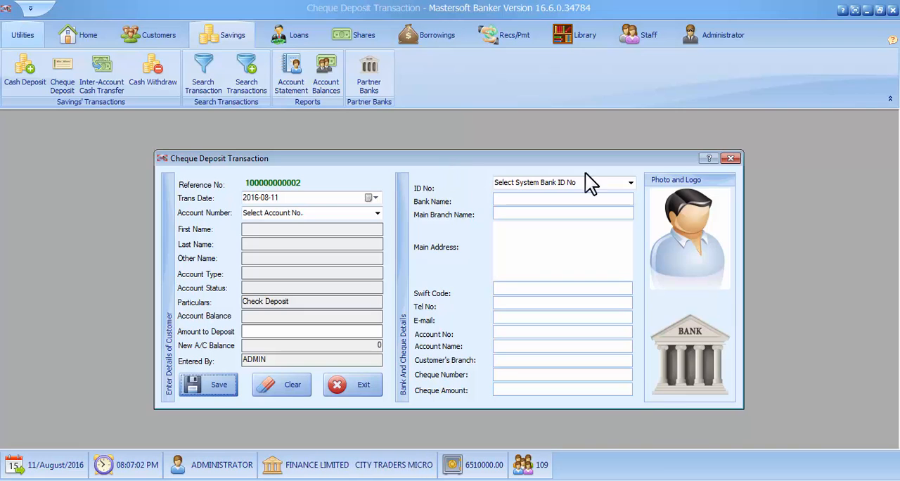
left_click(732, 157)
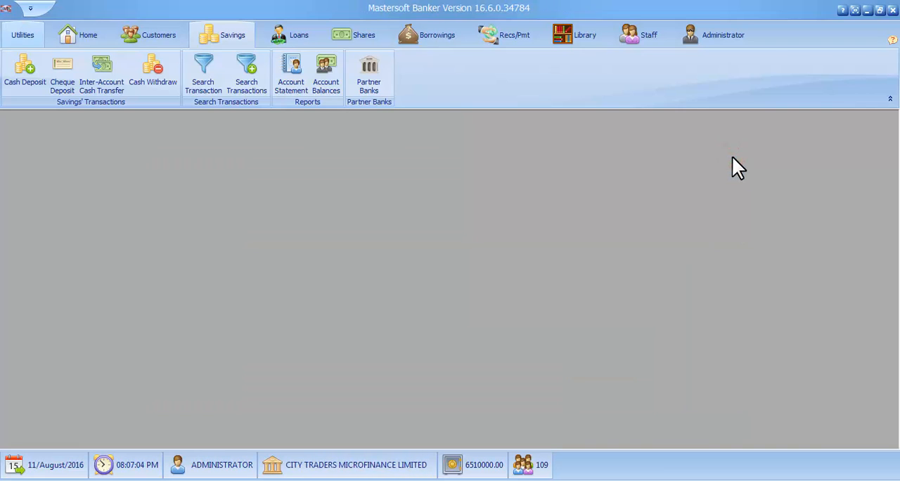